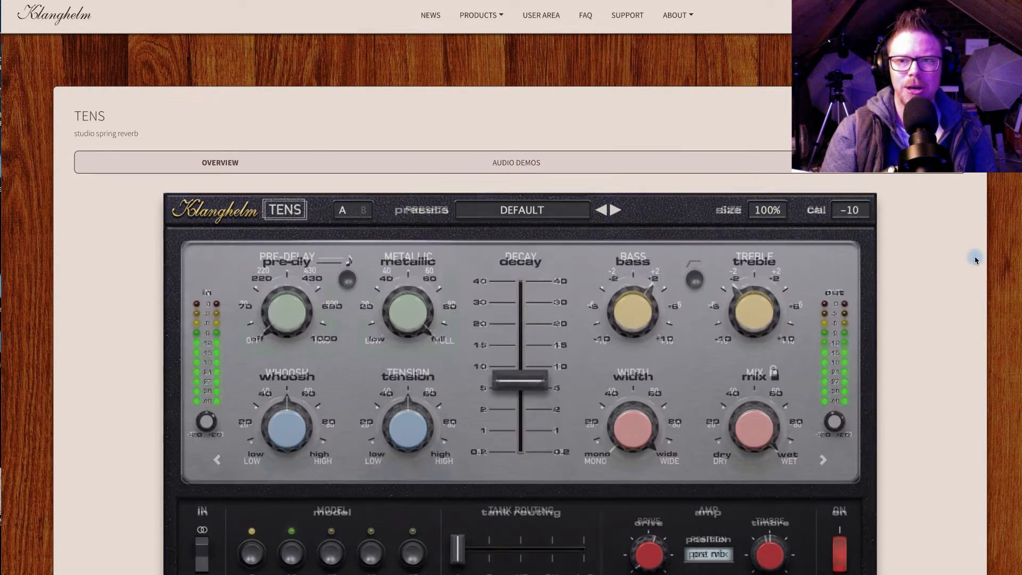
# Step: Look over the TENS studio spring reverb's interface on the Klanghelm product page
pyautogui.scroll(-1, 968, 214)
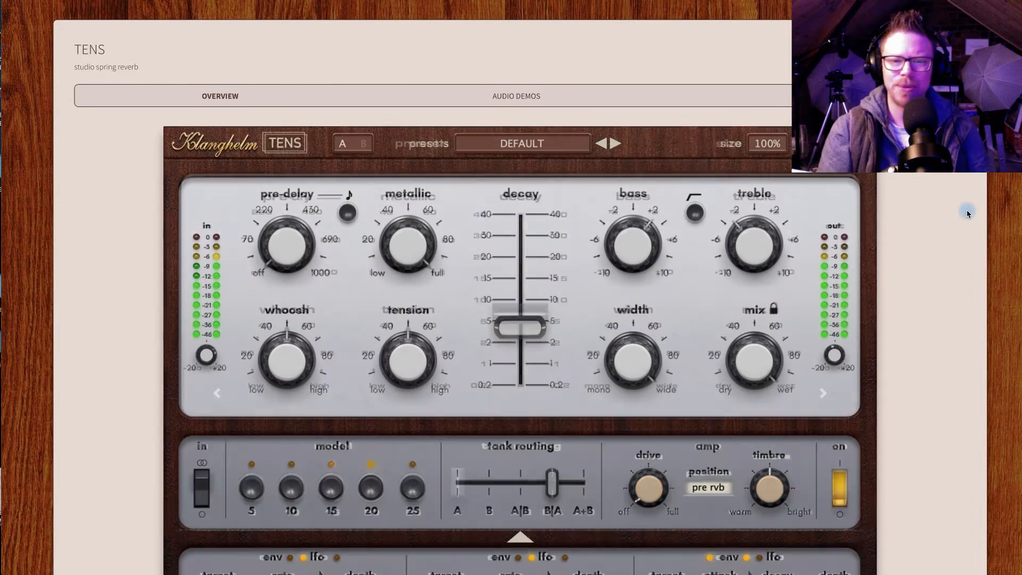
pyautogui.scroll(-1, 968, 214)
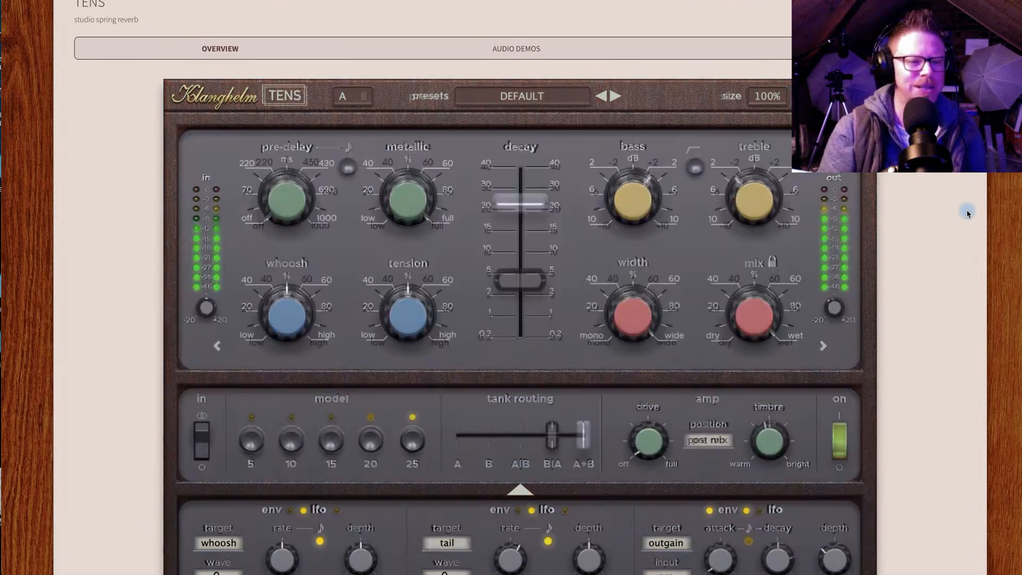
pyautogui.scroll(-1, 967, 214)
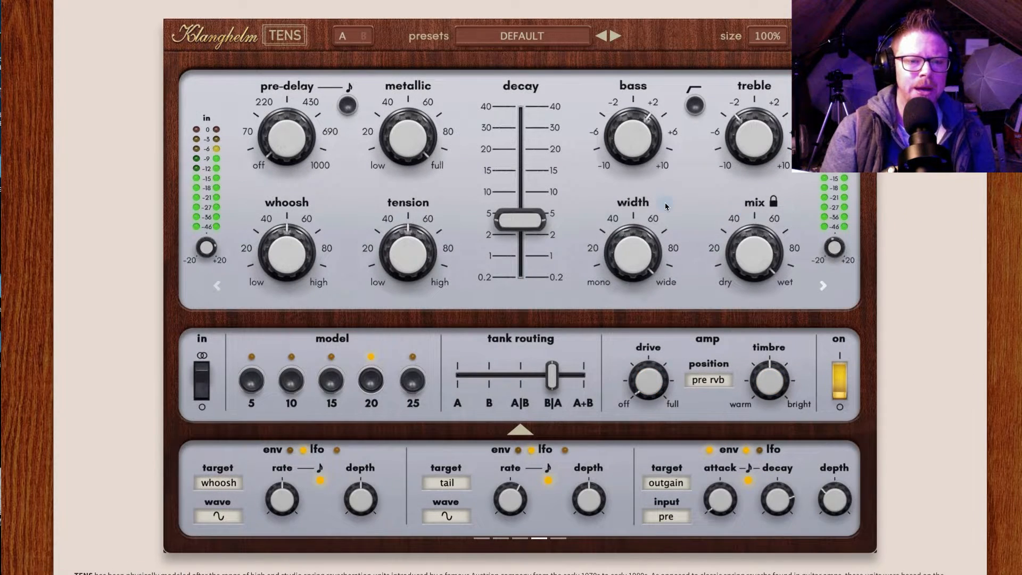
pyautogui.scroll(-1, 665, 207)
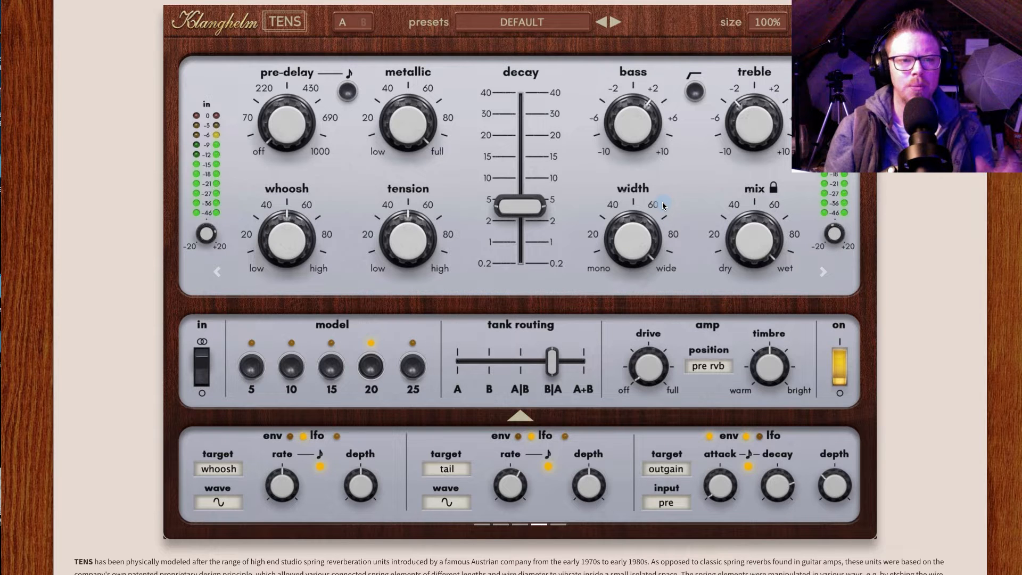
pyautogui.scroll(2, 662, 202)
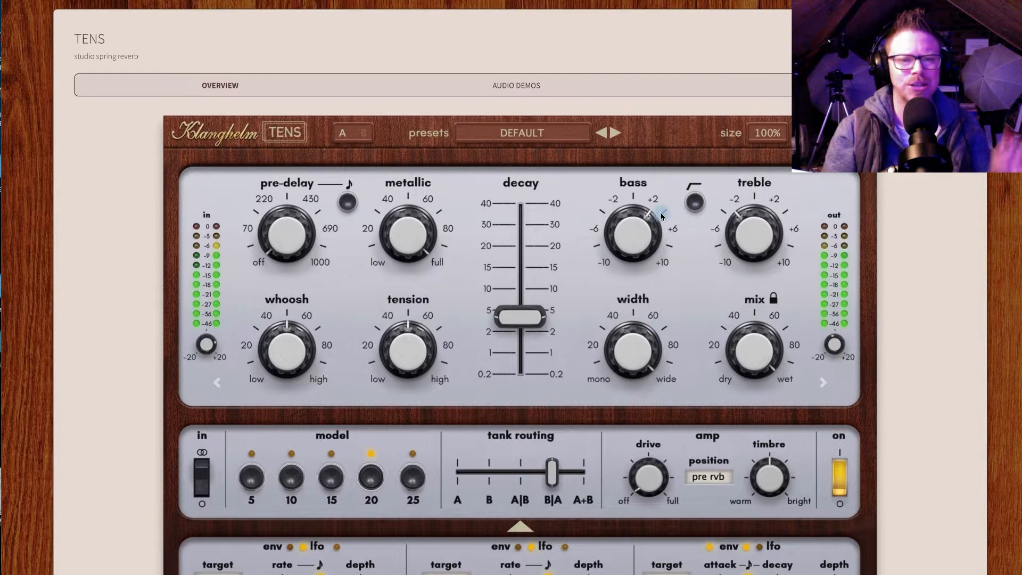
pyautogui.scroll(2, 662, 215)
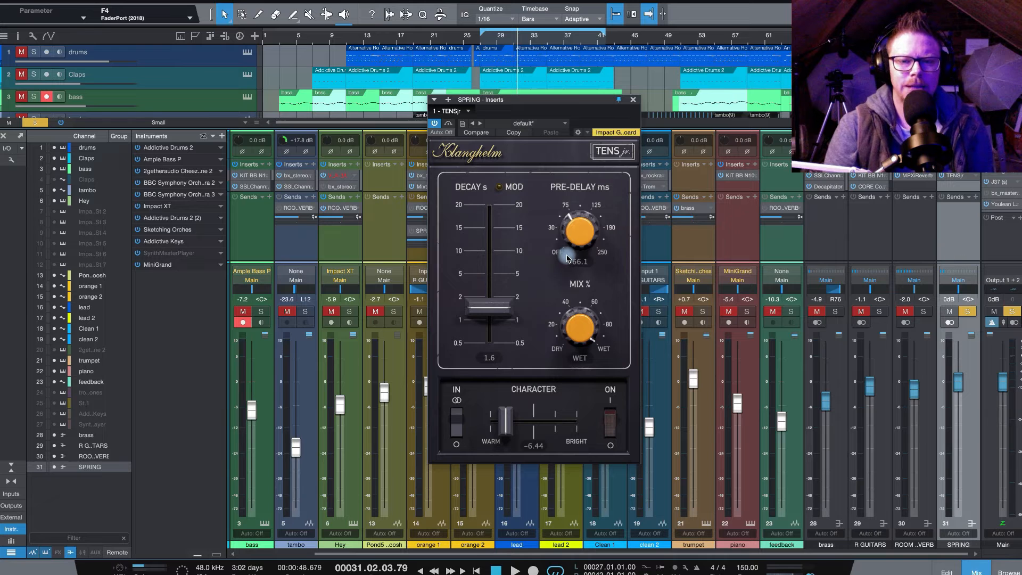
# Step: In the SPRING channel's TENSjr reverb, set the decay to 0.5 s, enable MOD and set the pre-delay to 0.7 ms
pyautogui.moveTo(585, 103); pyautogui.dragTo(557, 111)
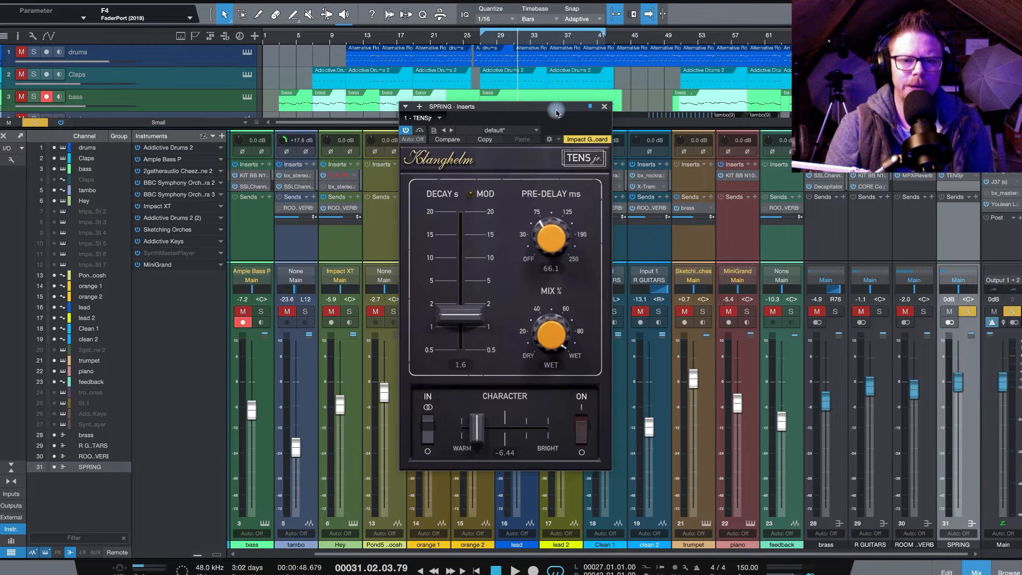
pyautogui.moveTo(459, 318); pyautogui.dragTo(463, 361)
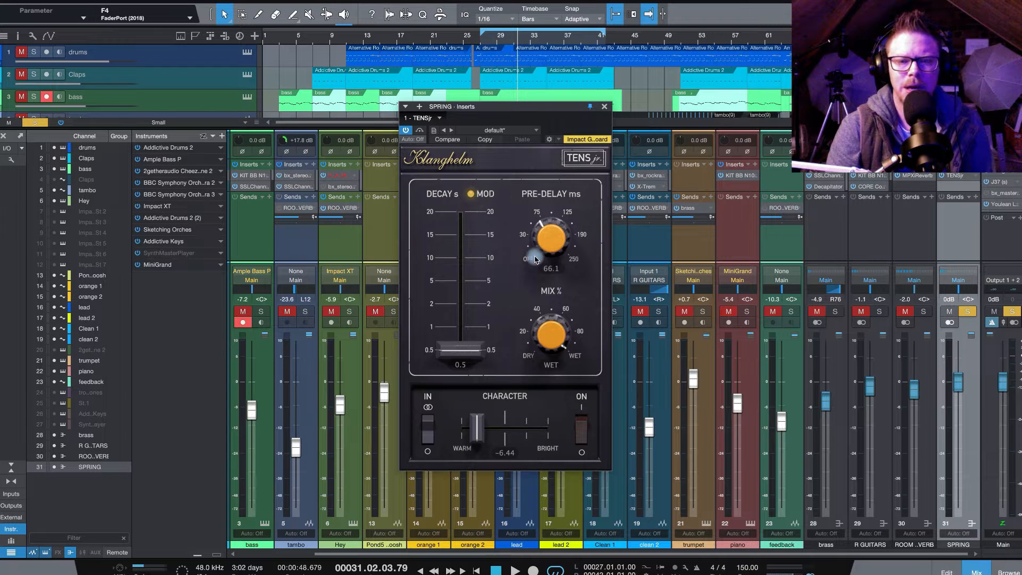
pyautogui.moveTo(535, 259); pyautogui.dragTo(533, 296)
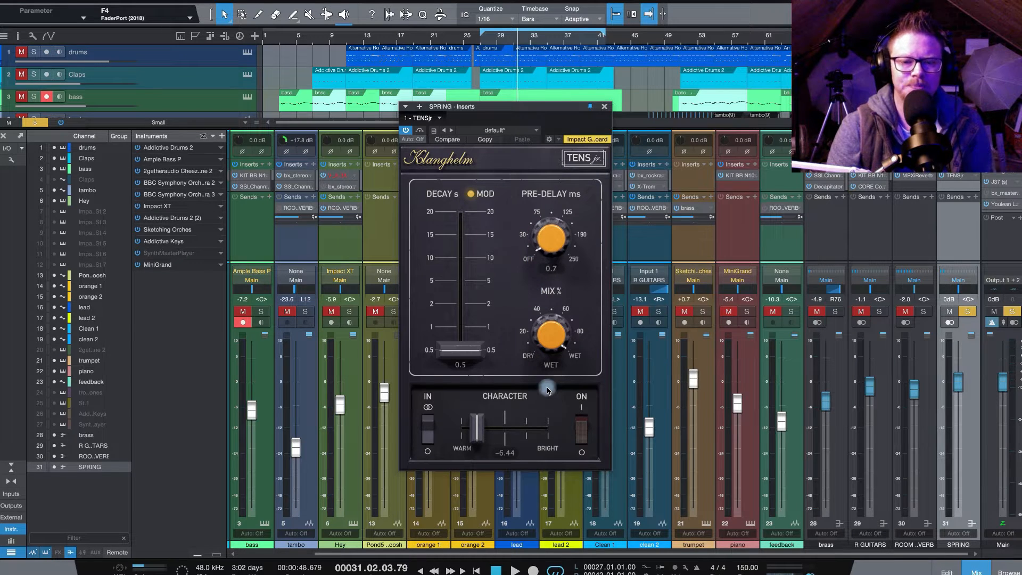
# Step: Try the mix knob and the input switch while keeping the mix fully wet, and set the Character to 0.33
pyautogui.moveTo(548, 334); pyautogui.dragTo(538, 506)
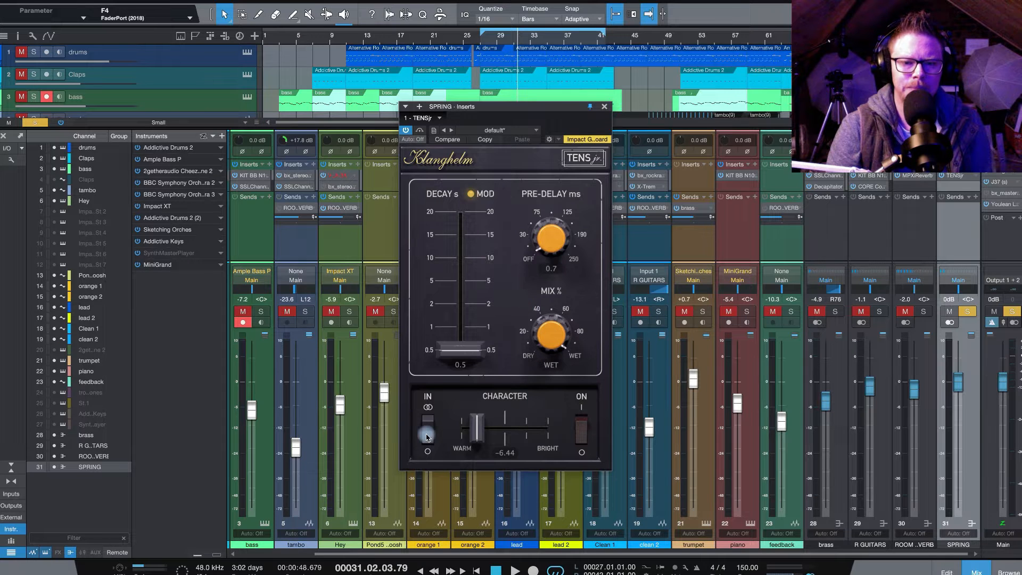
pyautogui.moveTo(427, 436)
pyautogui.mouseDown()
pyautogui.moveTo(426, 457)
pyautogui.moveTo(427, 421)
pyautogui.mouseUp()
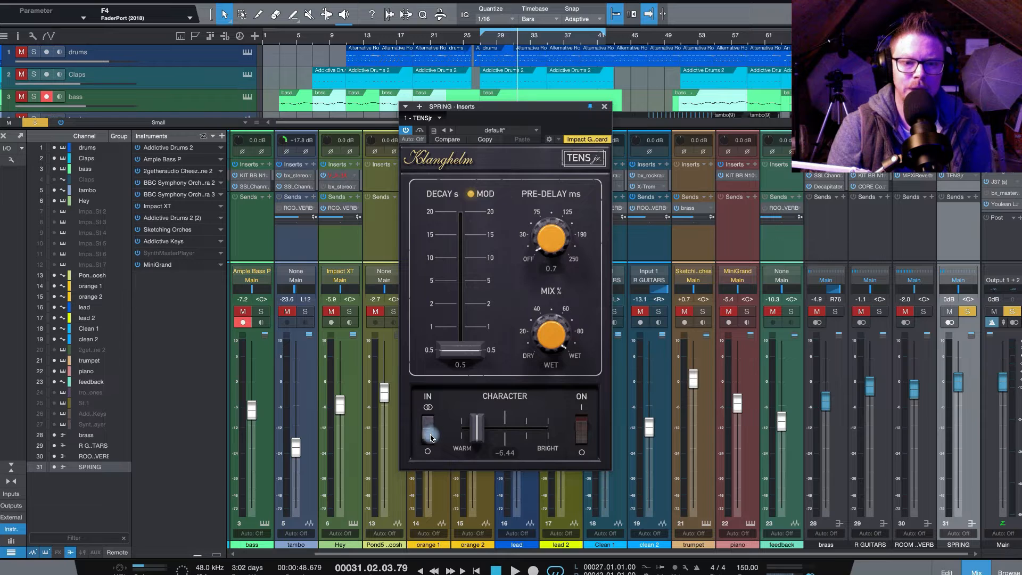
pyautogui.moveTo(432, 437); pyautogui.dragTo(508, 433)
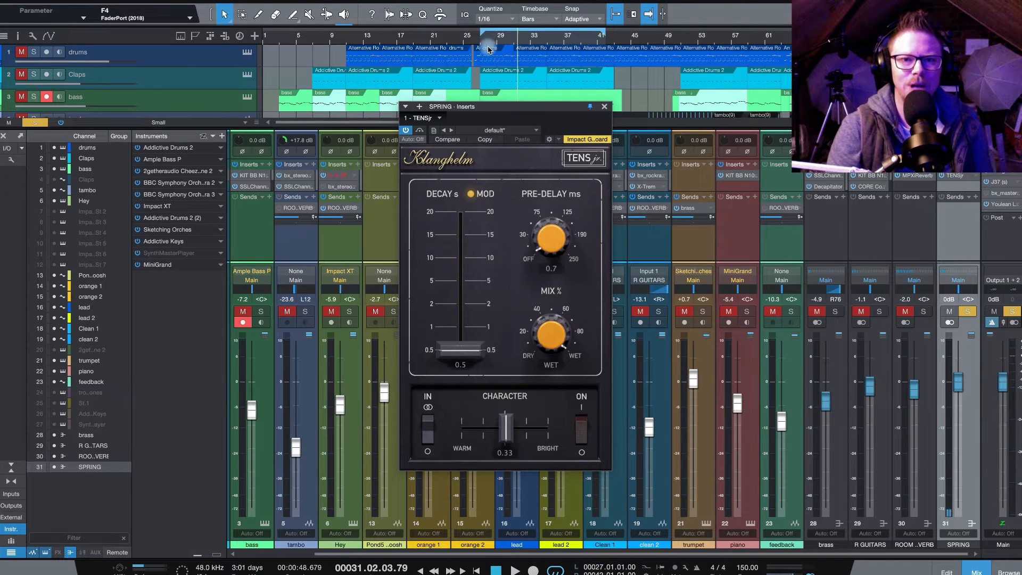
# Step: Play back the looped section with the SPRING reverb switched off
pyautogui.press('space')
pyautogui.moveTo(543, 108); pyautogui.dragTo(569, 138)
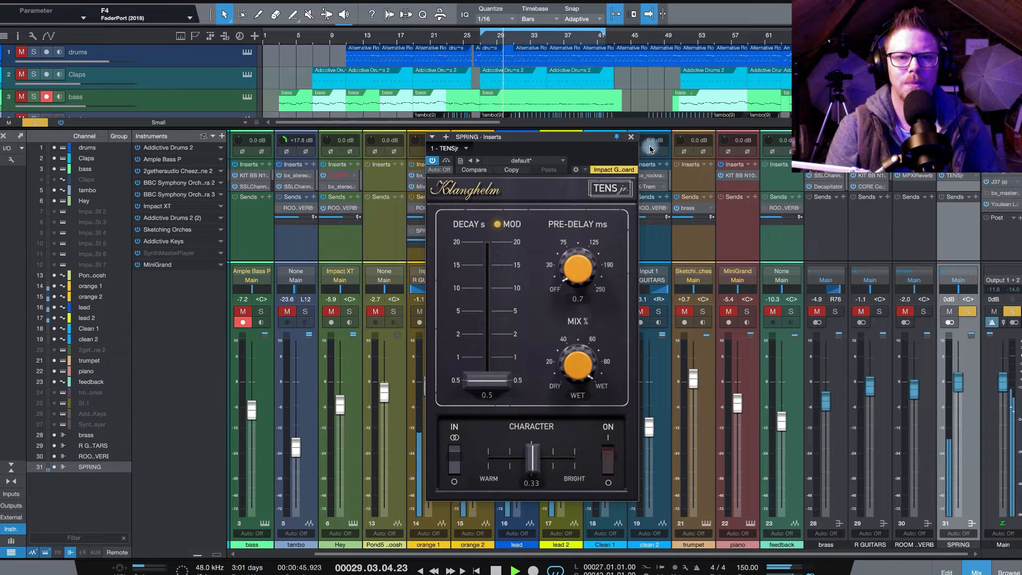
pyautogui.press('space')
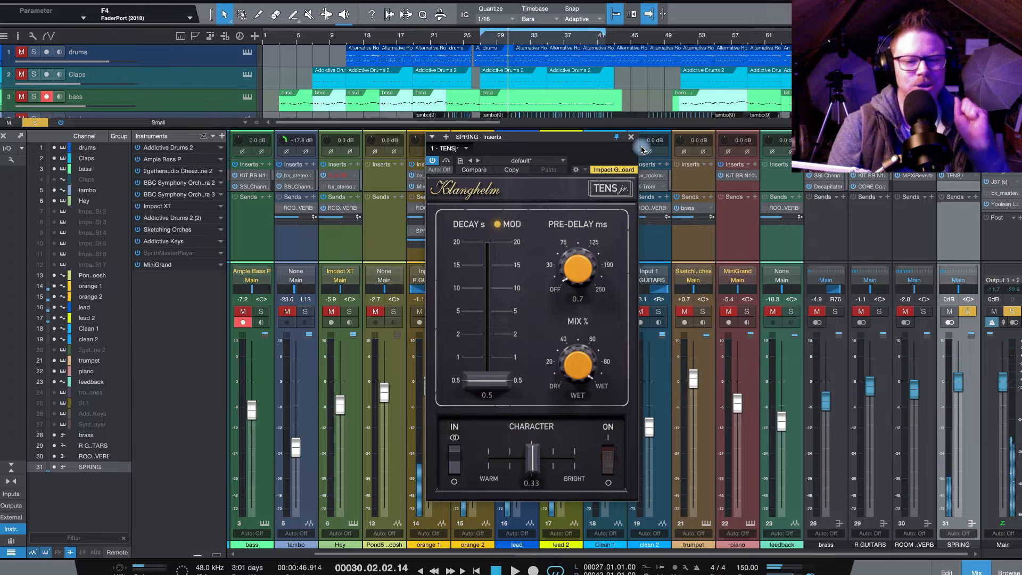
# Step: Switch on the SPRING channel's reverb, play the song from bar 27 and raise the decay to 4.7 s
pyautogui.moveTo(601, 139); pyautogui.dragTo(630, 130)
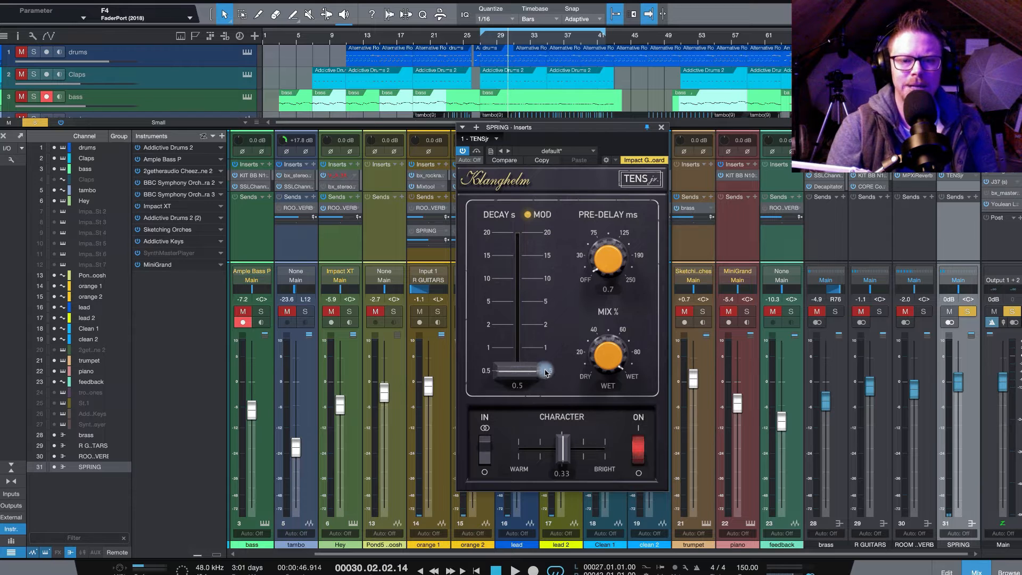
pyautogui.click(483, 43)
pyautogui.press('space')
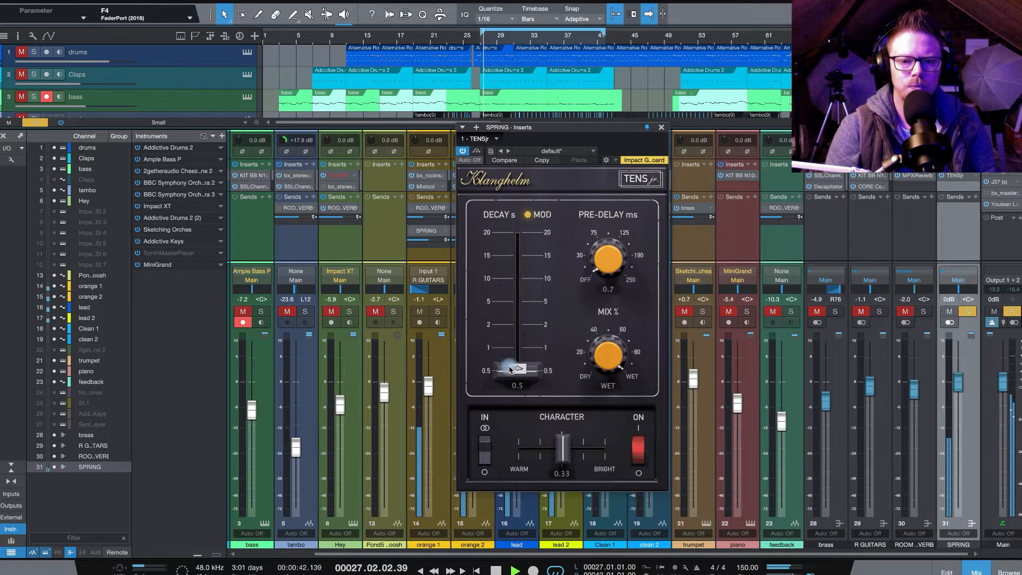
pyautogui.moveTo(510, 375); pyautogui.dragTo(514, 305)
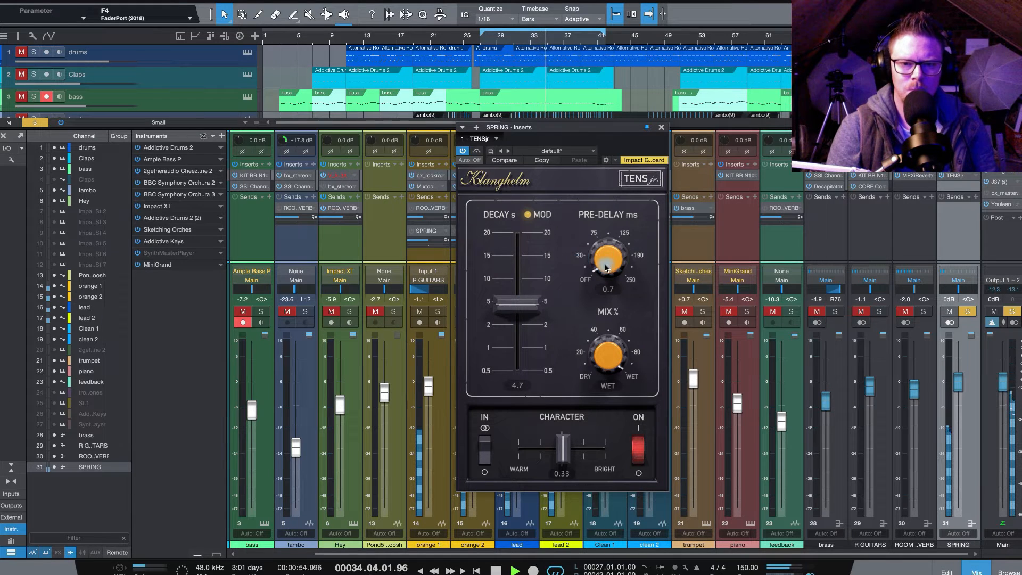
# Step: Set the pre-delay to 74.9 ms, then lower the mix to about 46.6% and return it to fully wet
pyautogui.moveTo(582, 262); pyautogui.dragTo(594, 199)
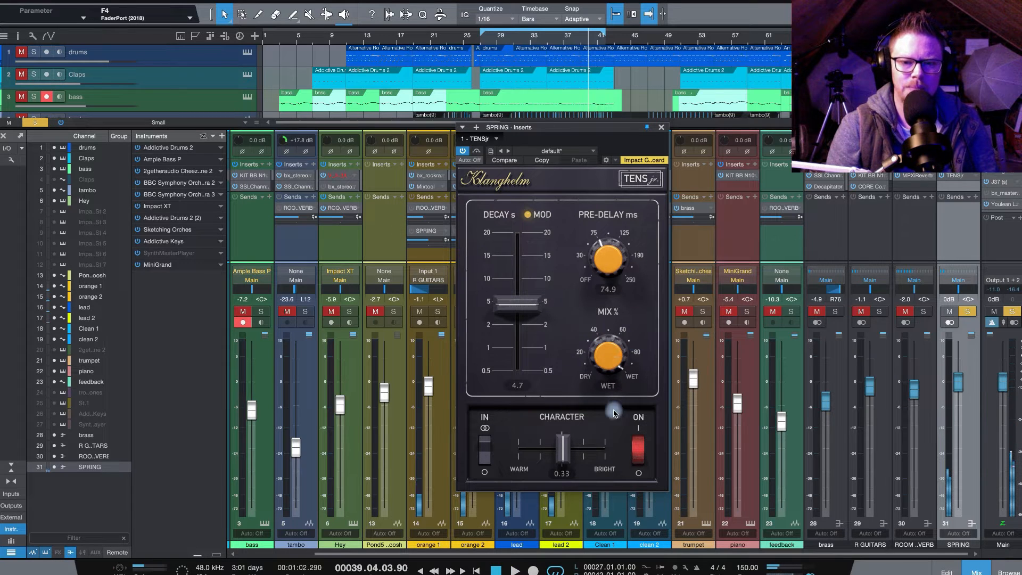
pyautogui.moveTo(611, 363); pyautogui.dragTo(590, 474)
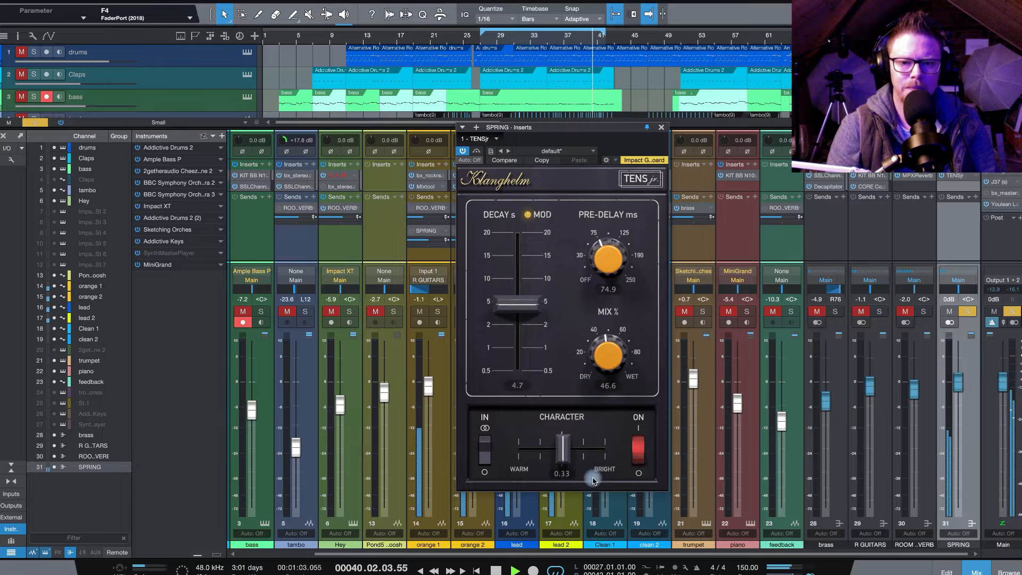
pyautogui.moveTo(596, 531); pyautogui.dragTo(590, 351)
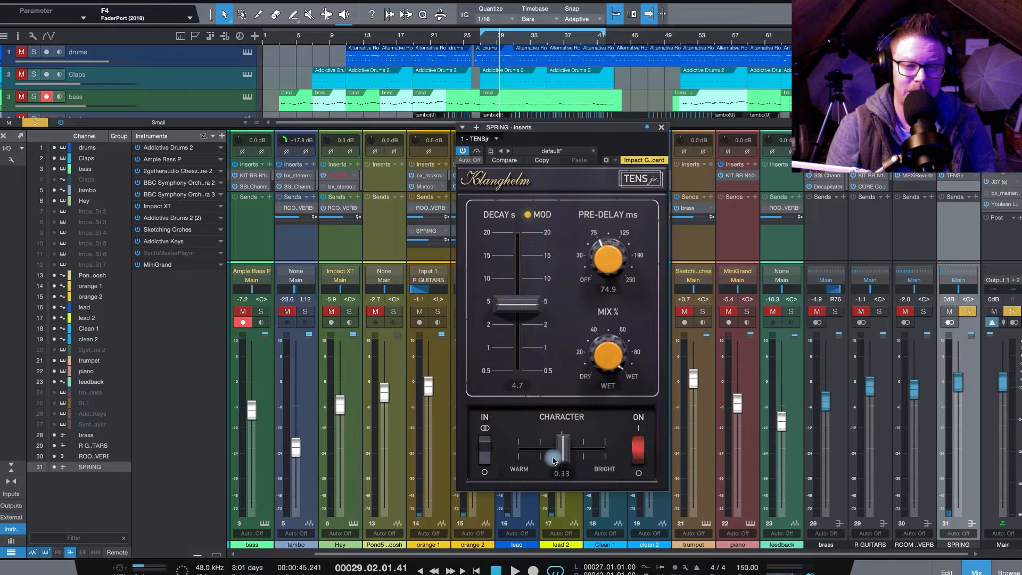
# Step: Audition the SPRING reverb's Character at -2.84 and 6.34 during playback, and leave it at -1.06
pyautogui.press('space')
pyautogui.moveTo(553, 461); pyautogui.dragTo(547, 459)
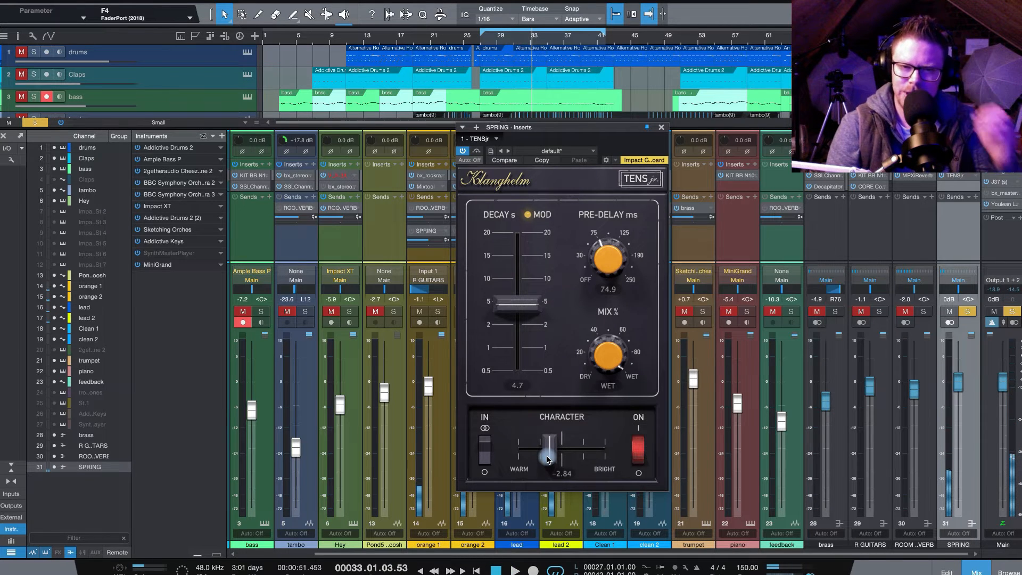
pyautogui.press('space')
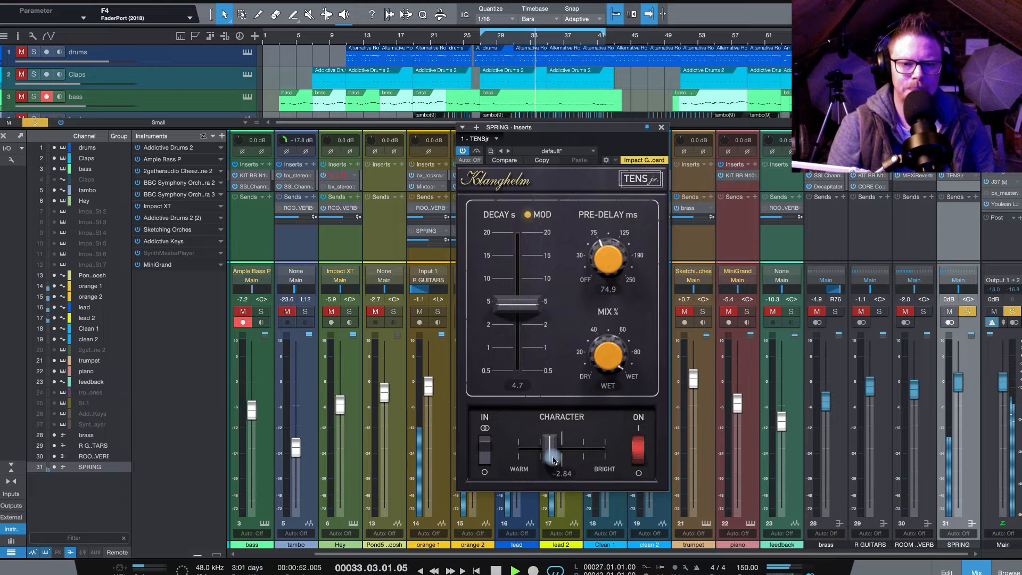
pyautogui.press('space')
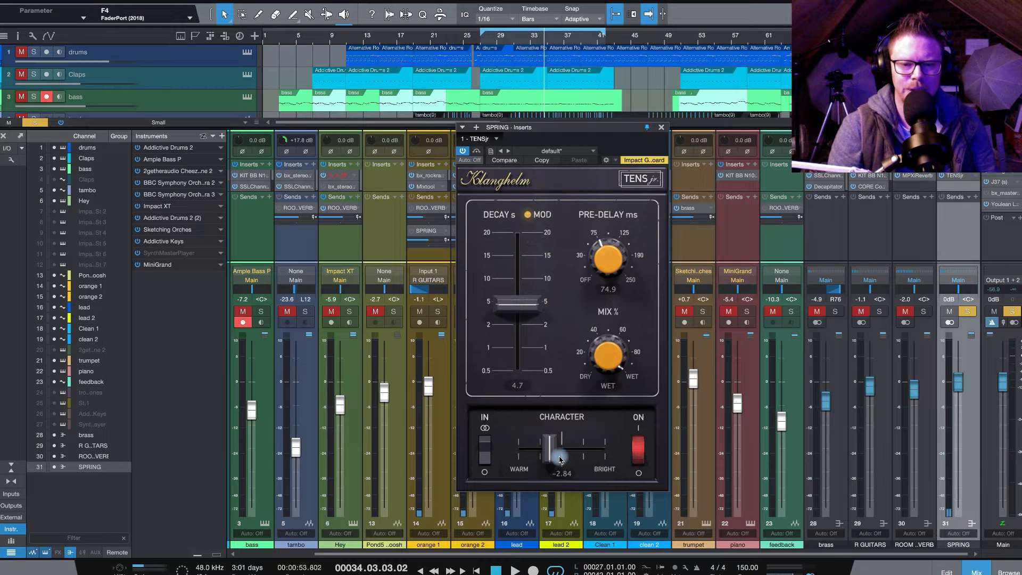
pyautogui.moveTo(552, 458); pyautogui.dragTo(595, 461)
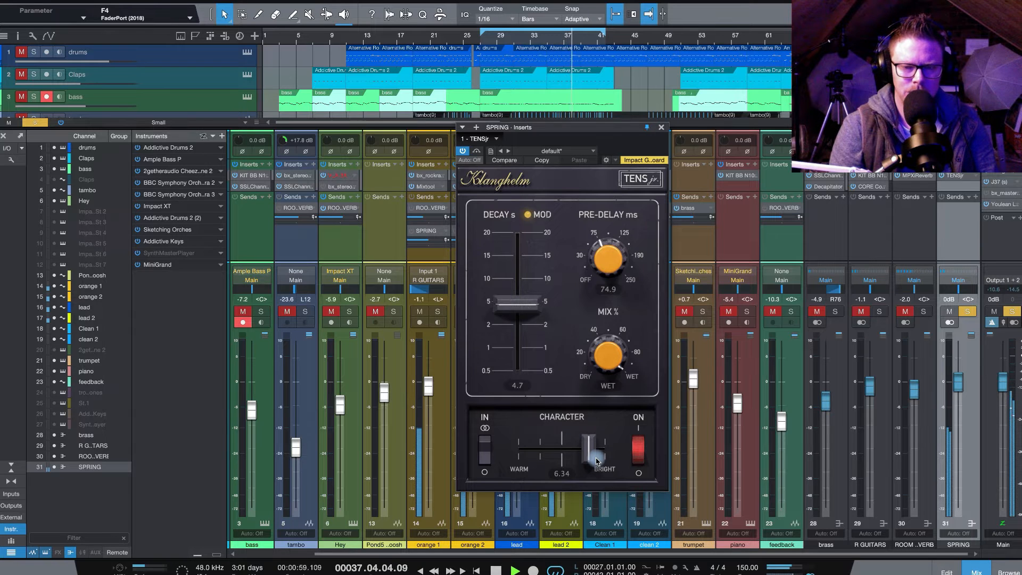
pyautogui.moveTo(597, 461); pyautogui.dragTo(559, 459)
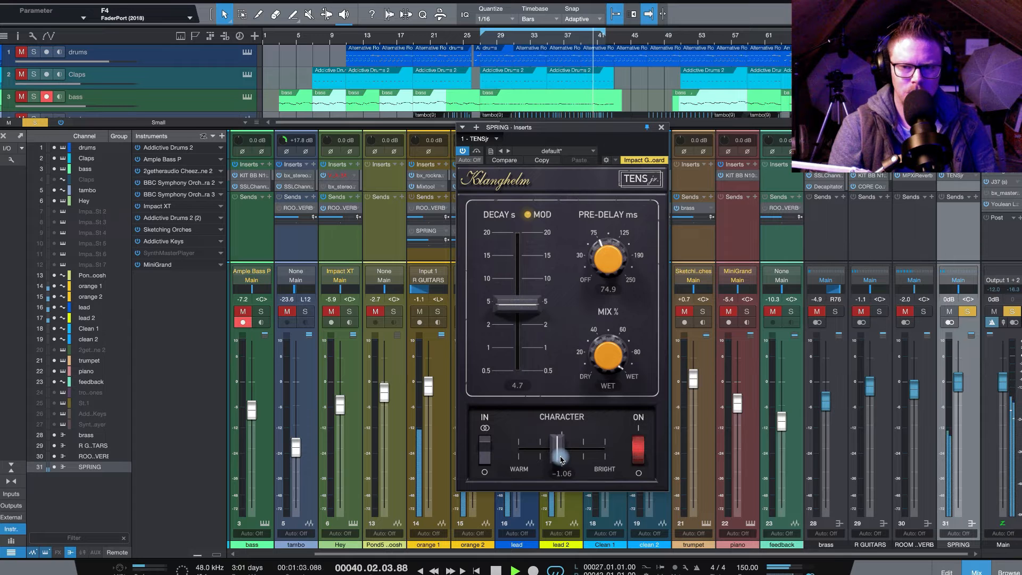
pyautogui.press('space')
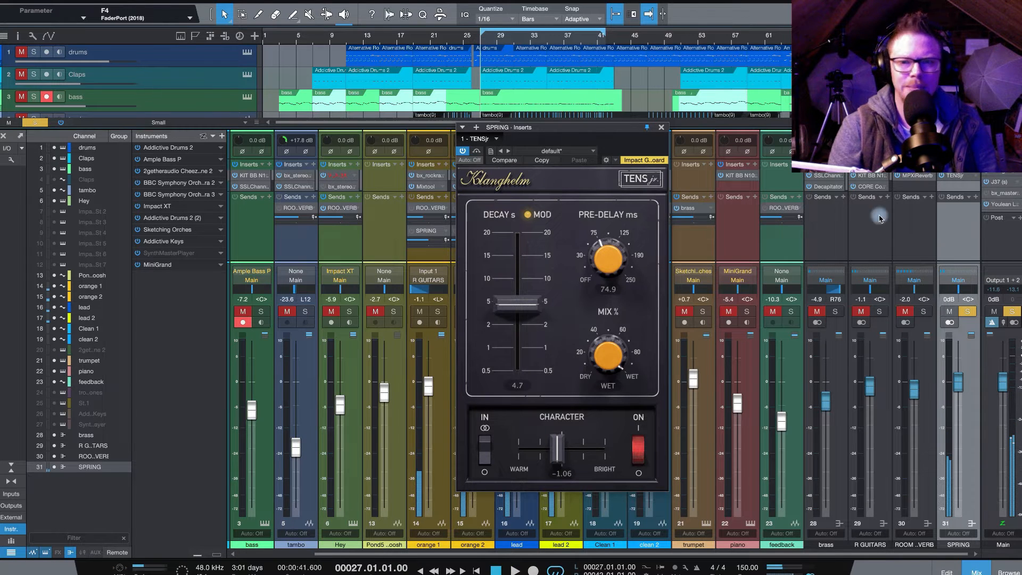
pyautogui.press('space')
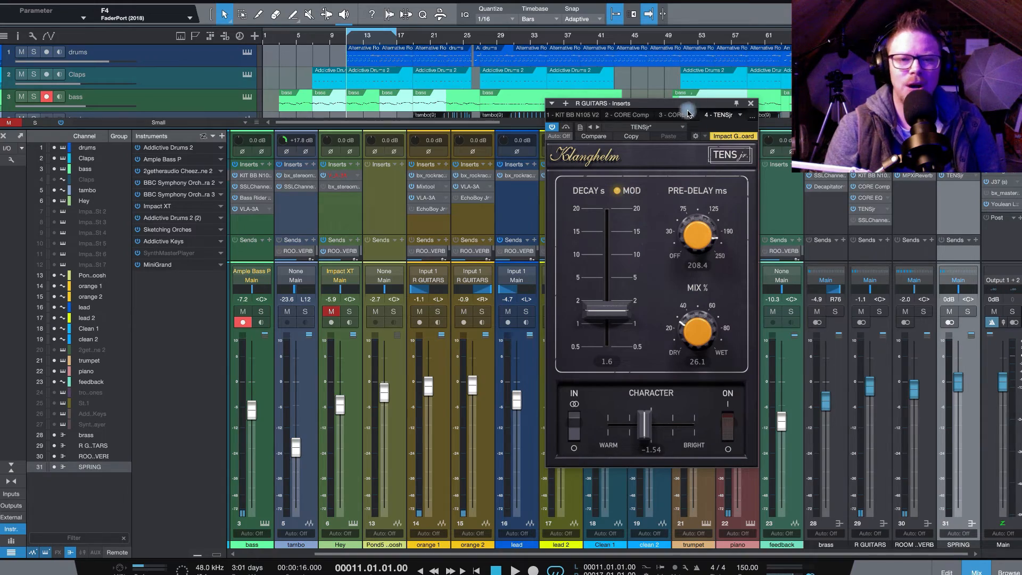
# Step: Play the loop from bar 11 to hear the mix with the R GUITARS TENSjr reverb switched off
pyautogui.moveTo(656, 103); pyautogui.dragTo(609, 106)
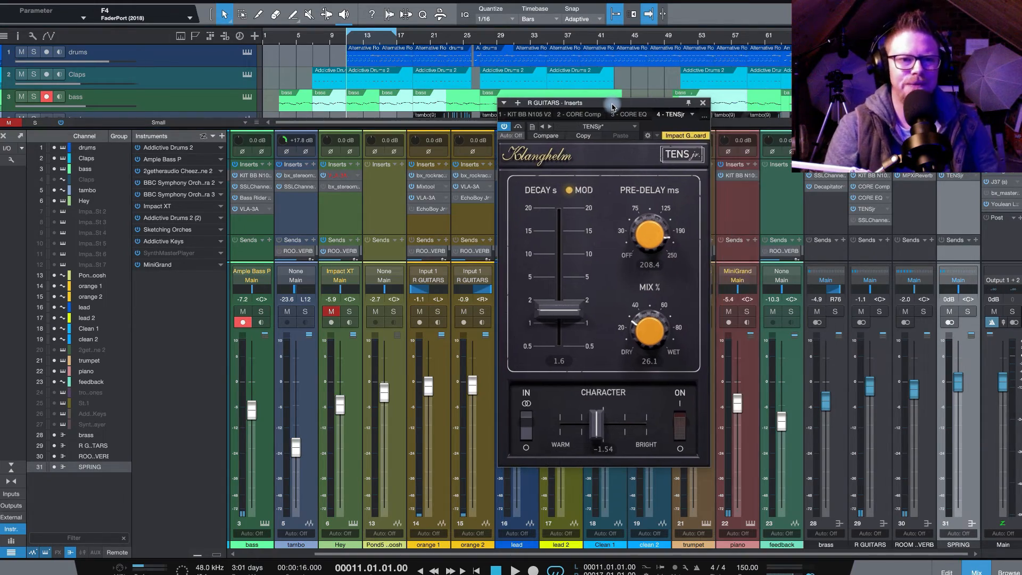
pyautogui.press('space')
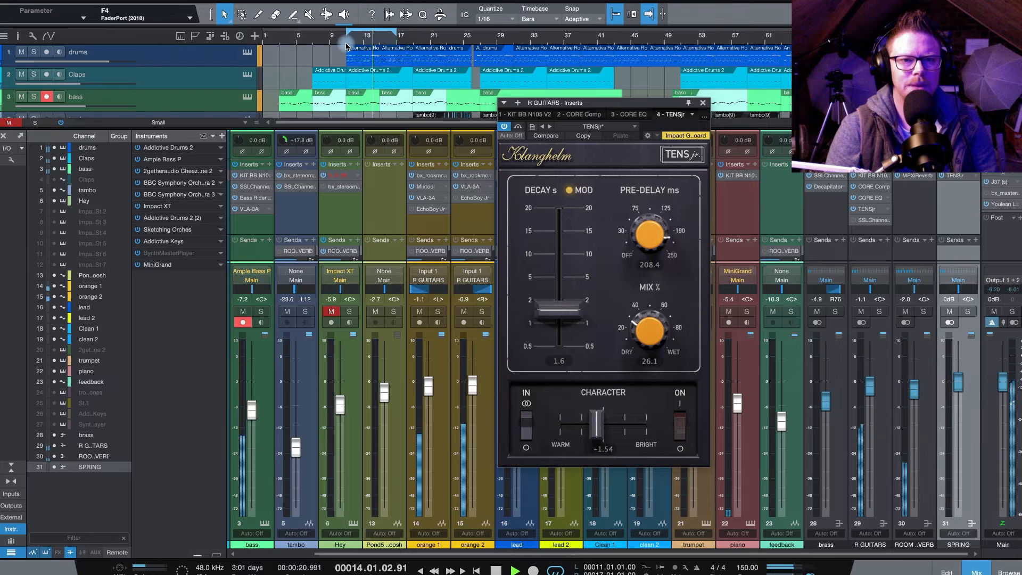
pyautogui.press('space')
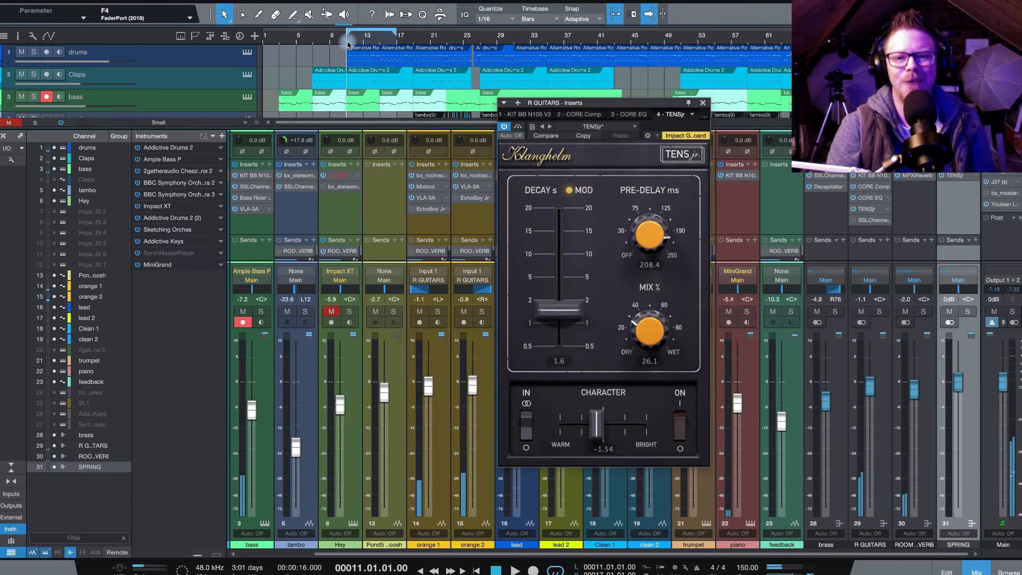
# Step: Switch on the R GUITARS TENSjr reverb and, during playback, set its Character to -4.24 and decay to 1.8 s
pyautogui.click(681, 423)
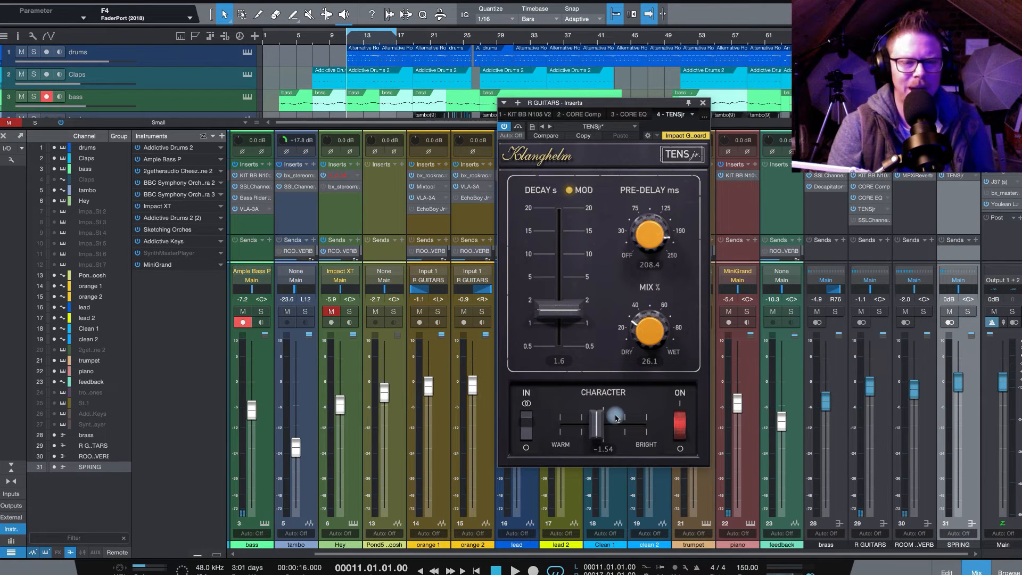
pyautogui.press('space')
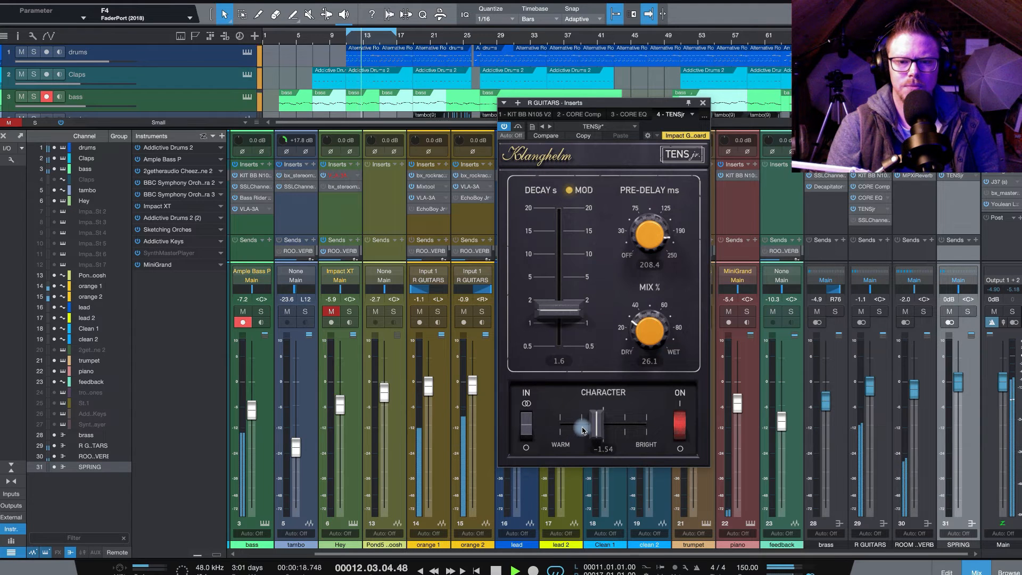
pyautogui.moveTo(596, 430)
pyautogui.mouseDown()
pyautogui.moveTo(633, 434)
pyautogui.moveTo(578, 434)
pyautogui.mouseUp()
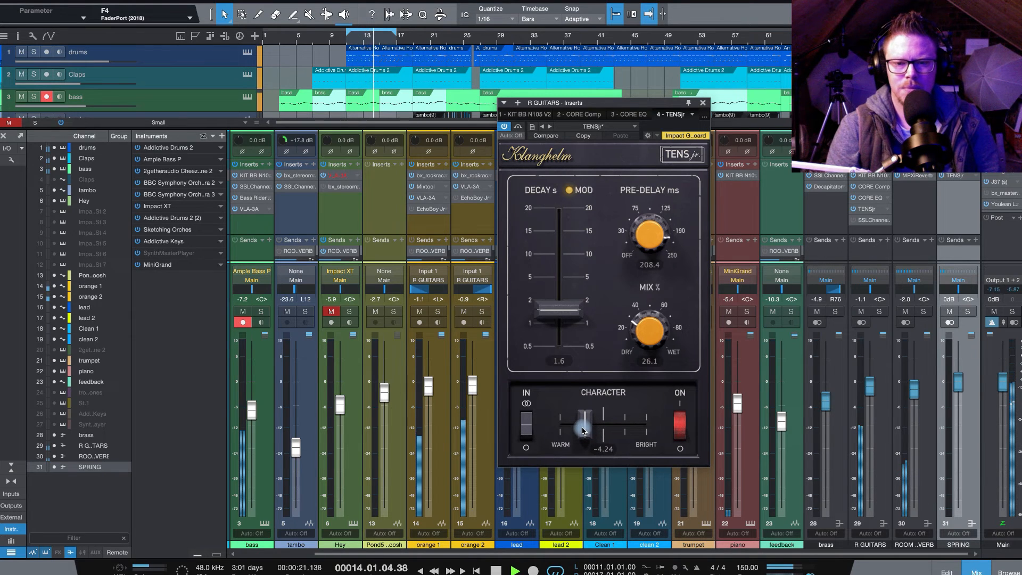
pyautogui.moveTo(567, 319); pyautogui.dragTo(567, 311)
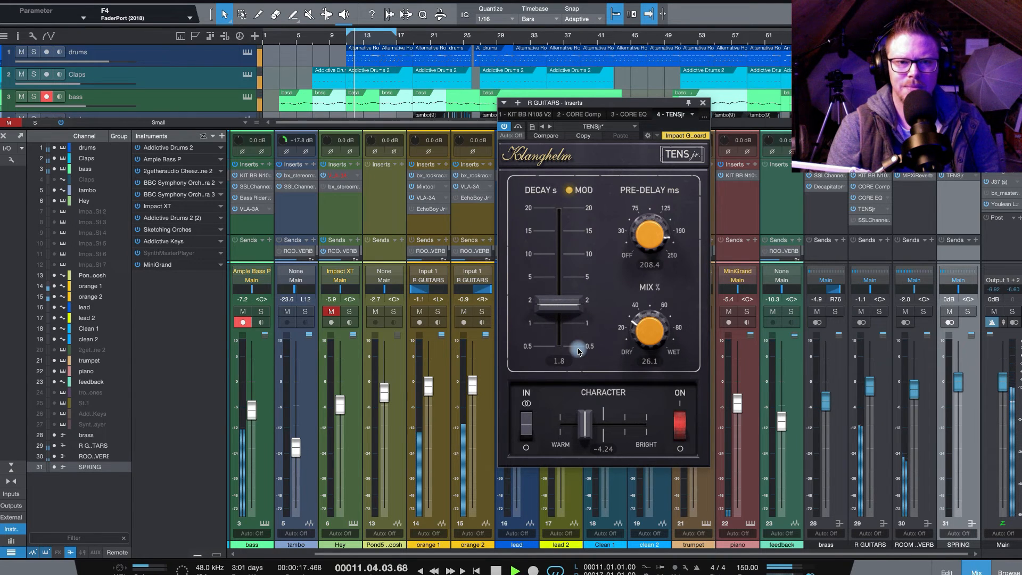
pyautogui.press('space')
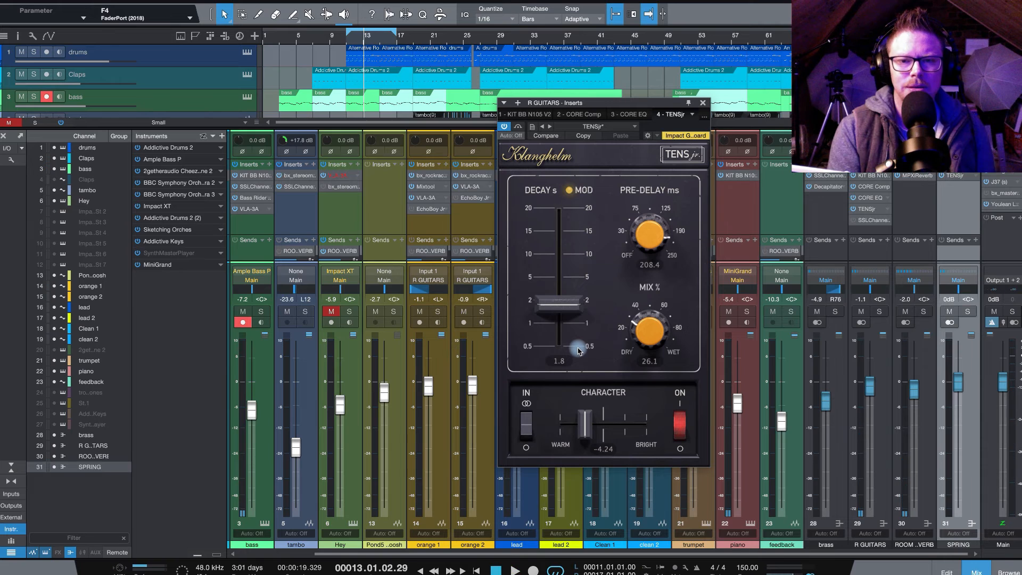